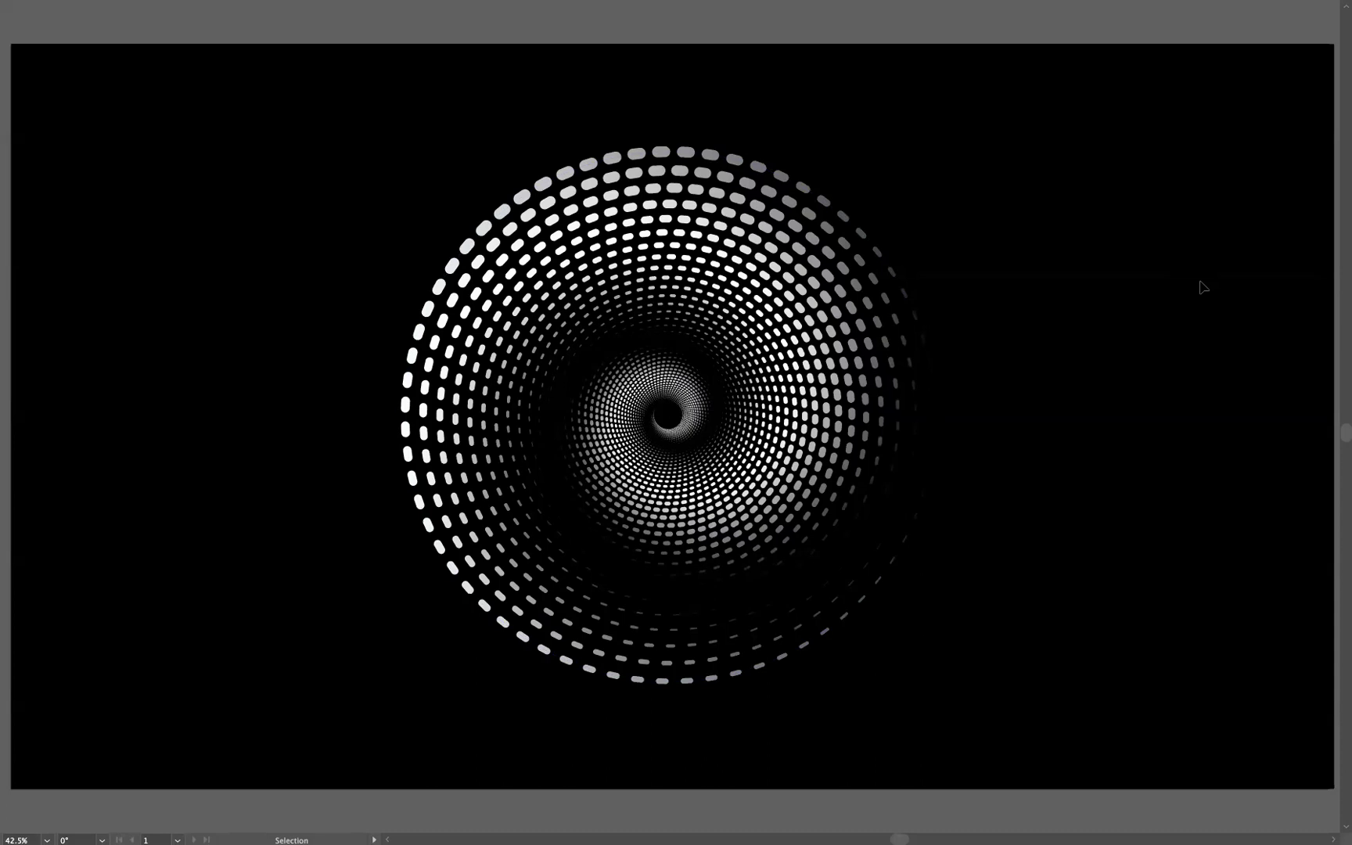
- Exit full screen, delete the existing dot spiral, and fit the empty black artboard in the window
{"action": "key", "text": "f"}
{"action": "left_click", "coordinate": [988, 620]}
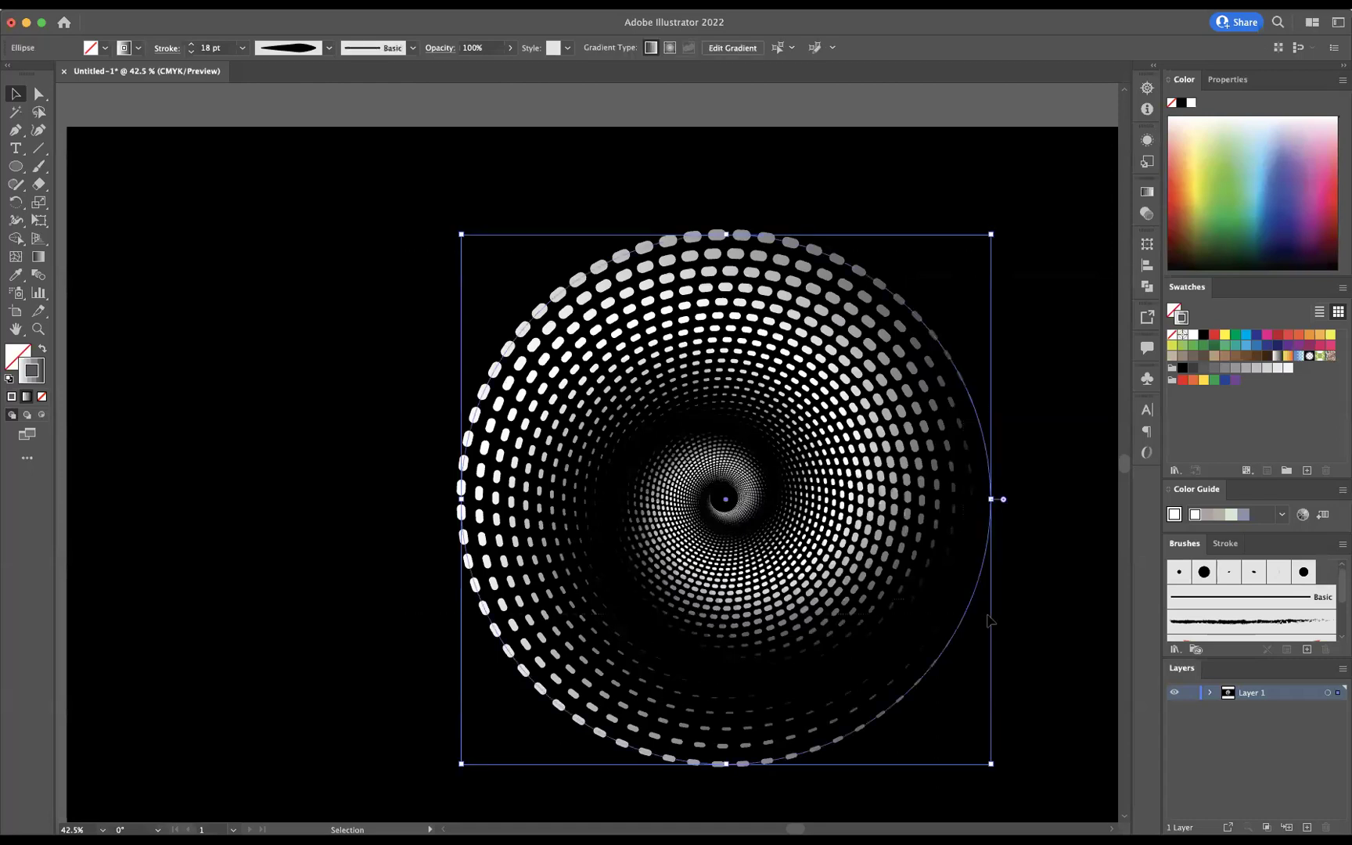
{"action": "left_click", "coordinate": [949, 554]}
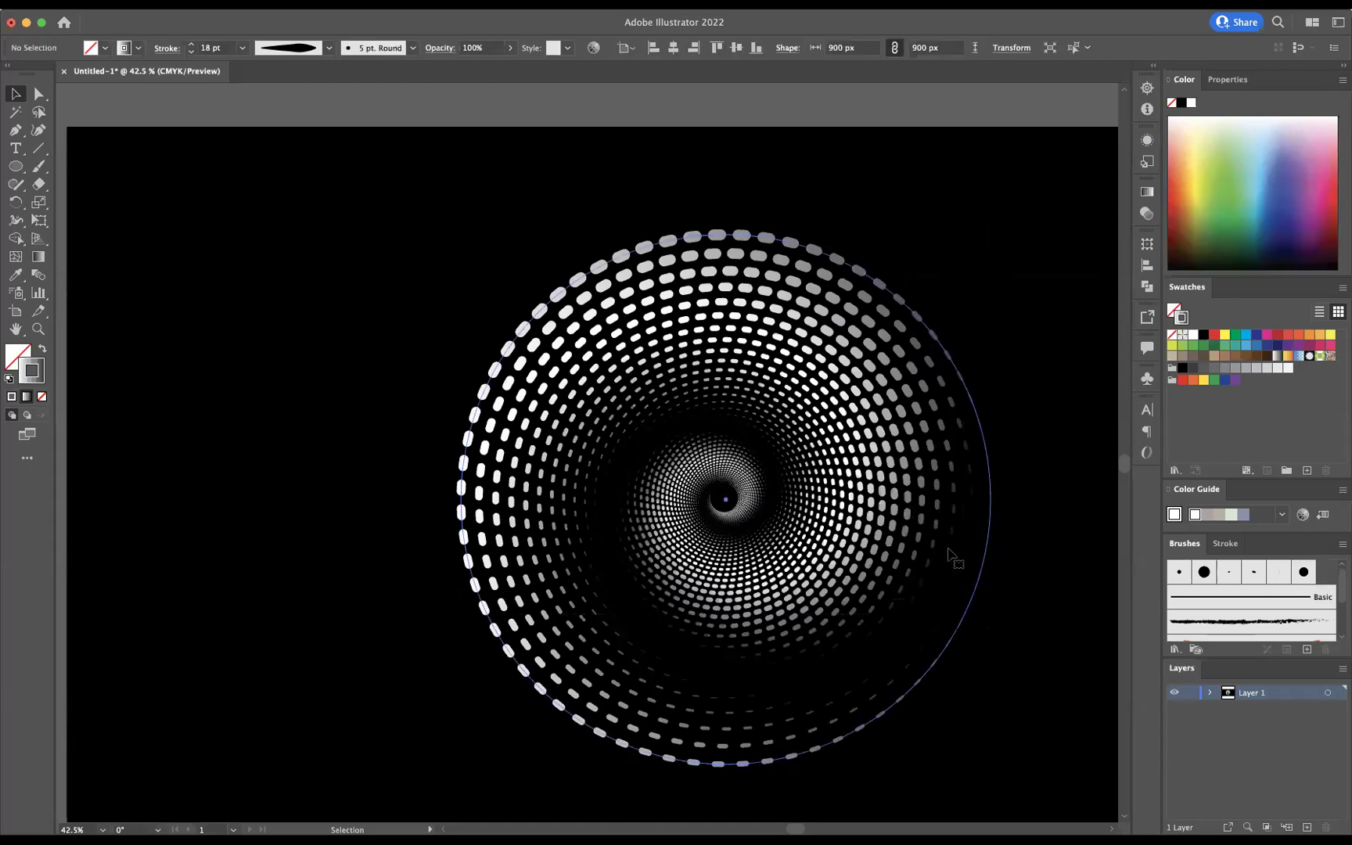
{"action": "key", "text": "Delete"}
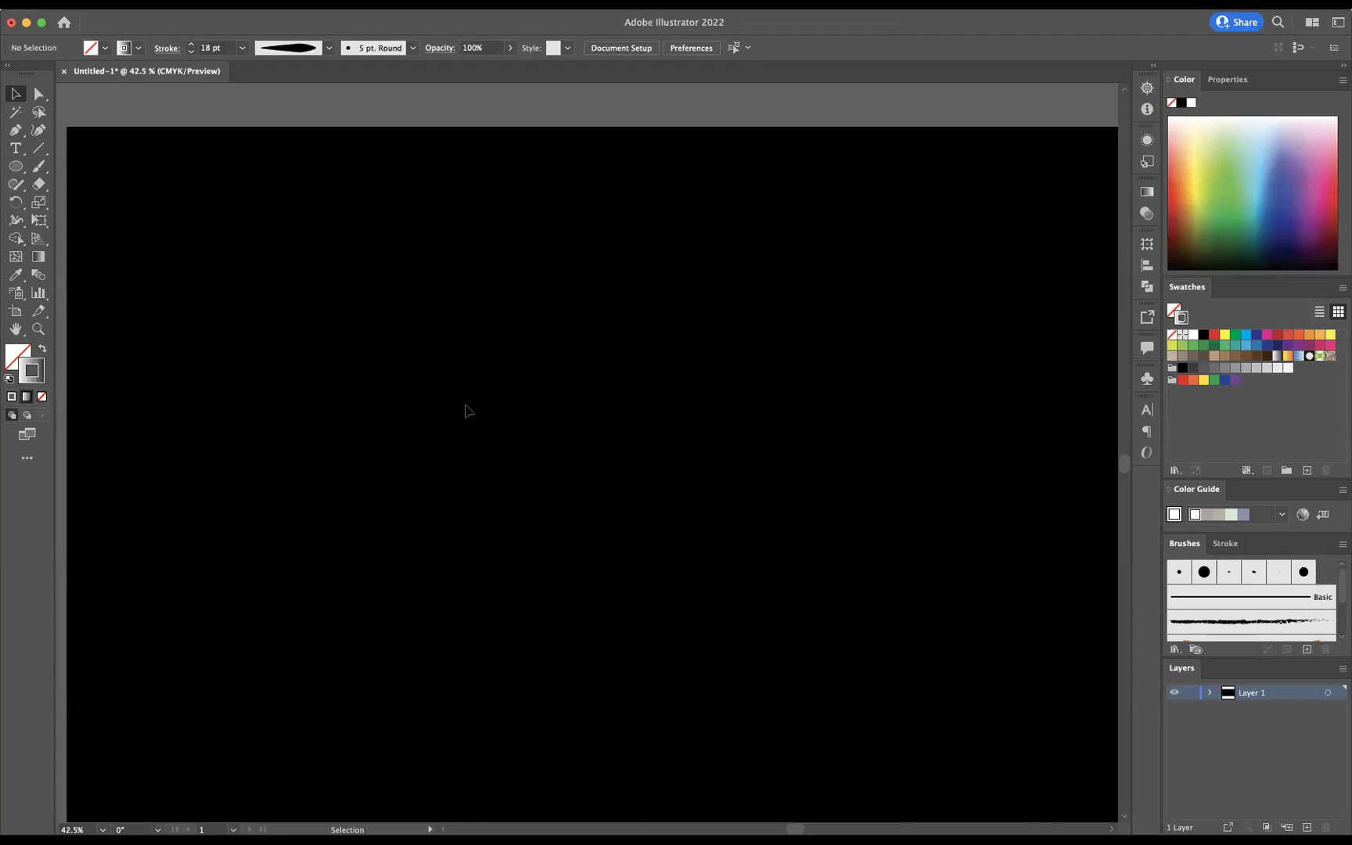
{"action": "key", "text": "super+0"}
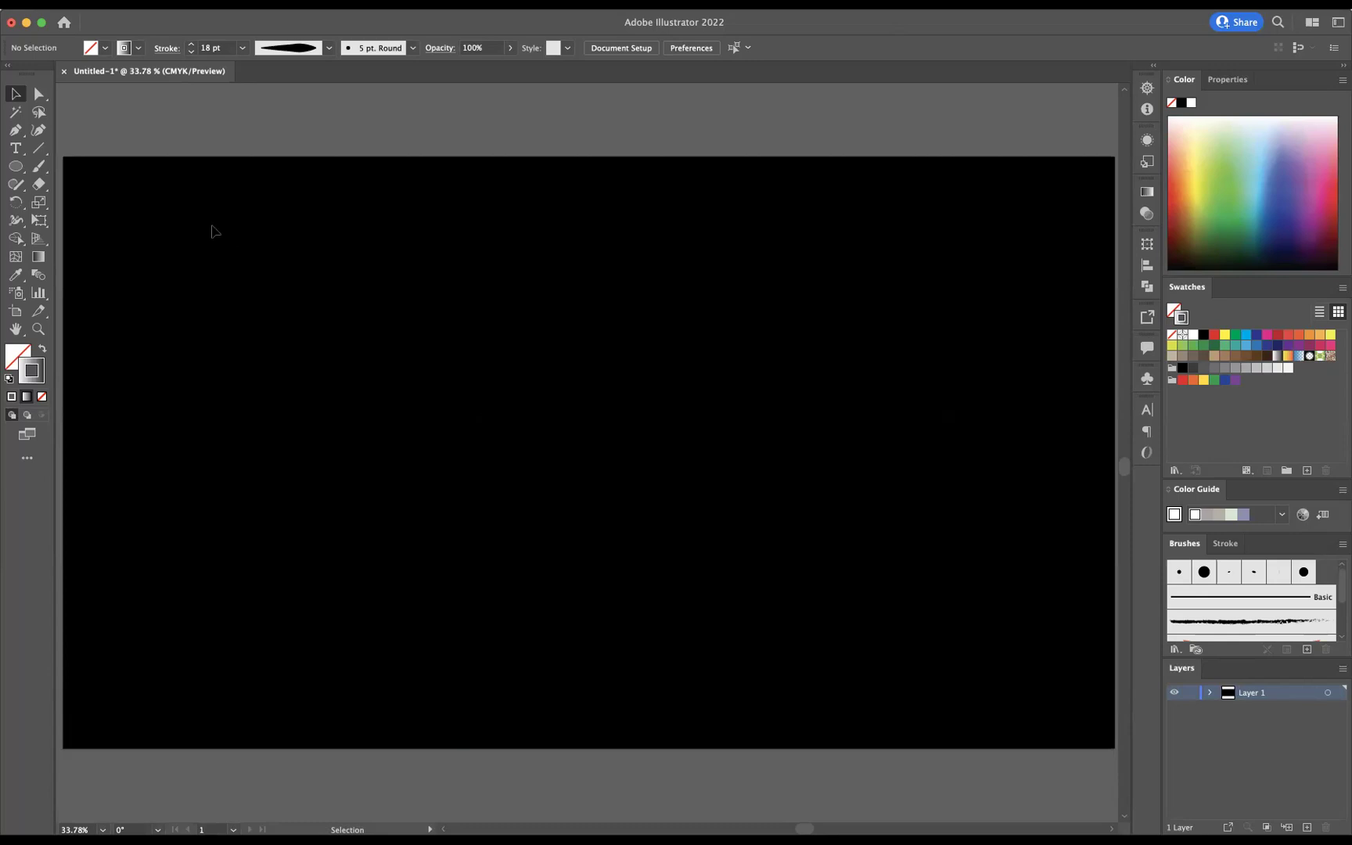
- Draw a 900 px circle with the Ellipse tool
{"action": "left_click", "coordinate": [16, 167]}
{"action": "left_click", "coordinate": [562, 381]}
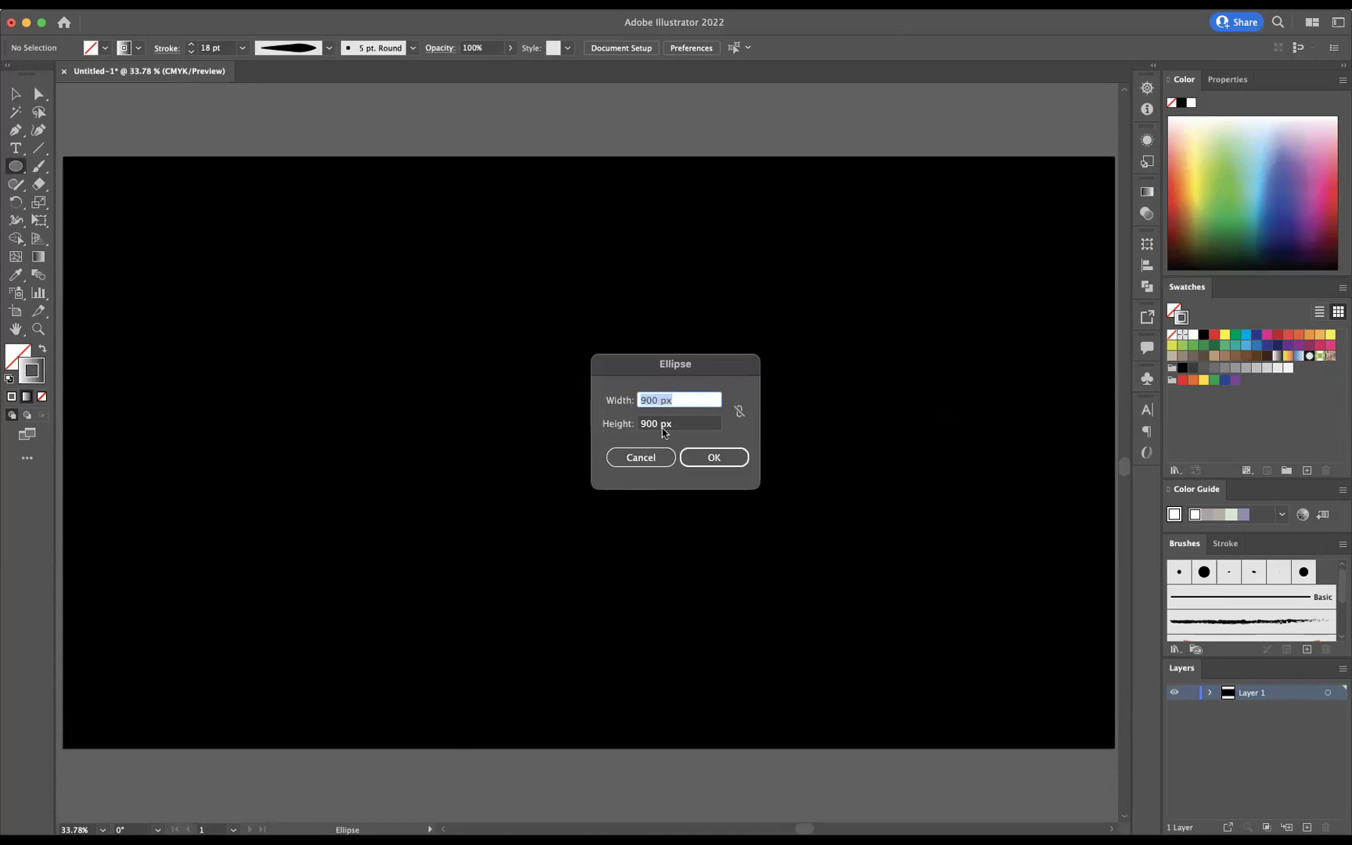
{"action": "left_click", "coordinate": [718, 462]}
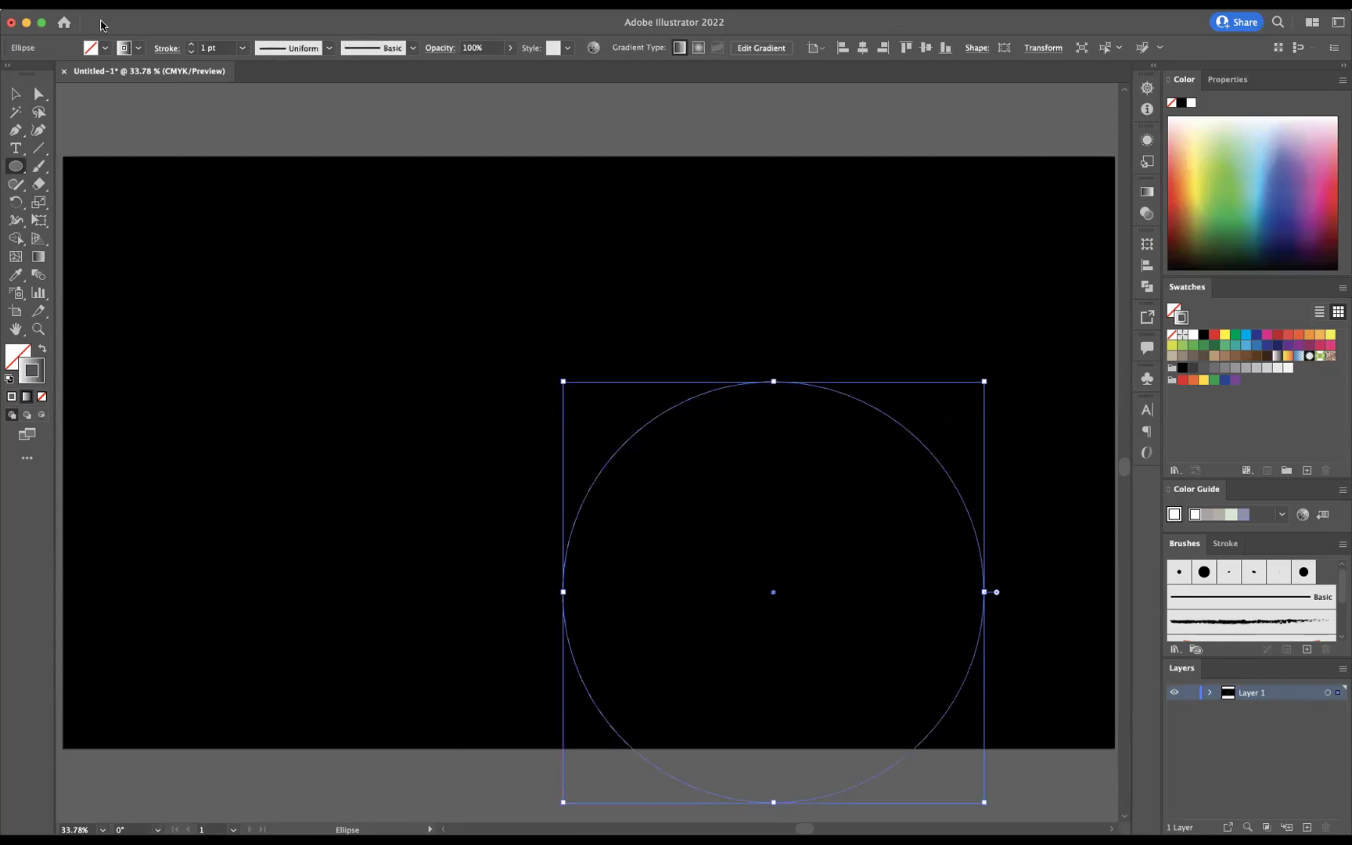
- Centre the circle horizontally and vertically on the artboard
{"action": "key", "text": "v"}
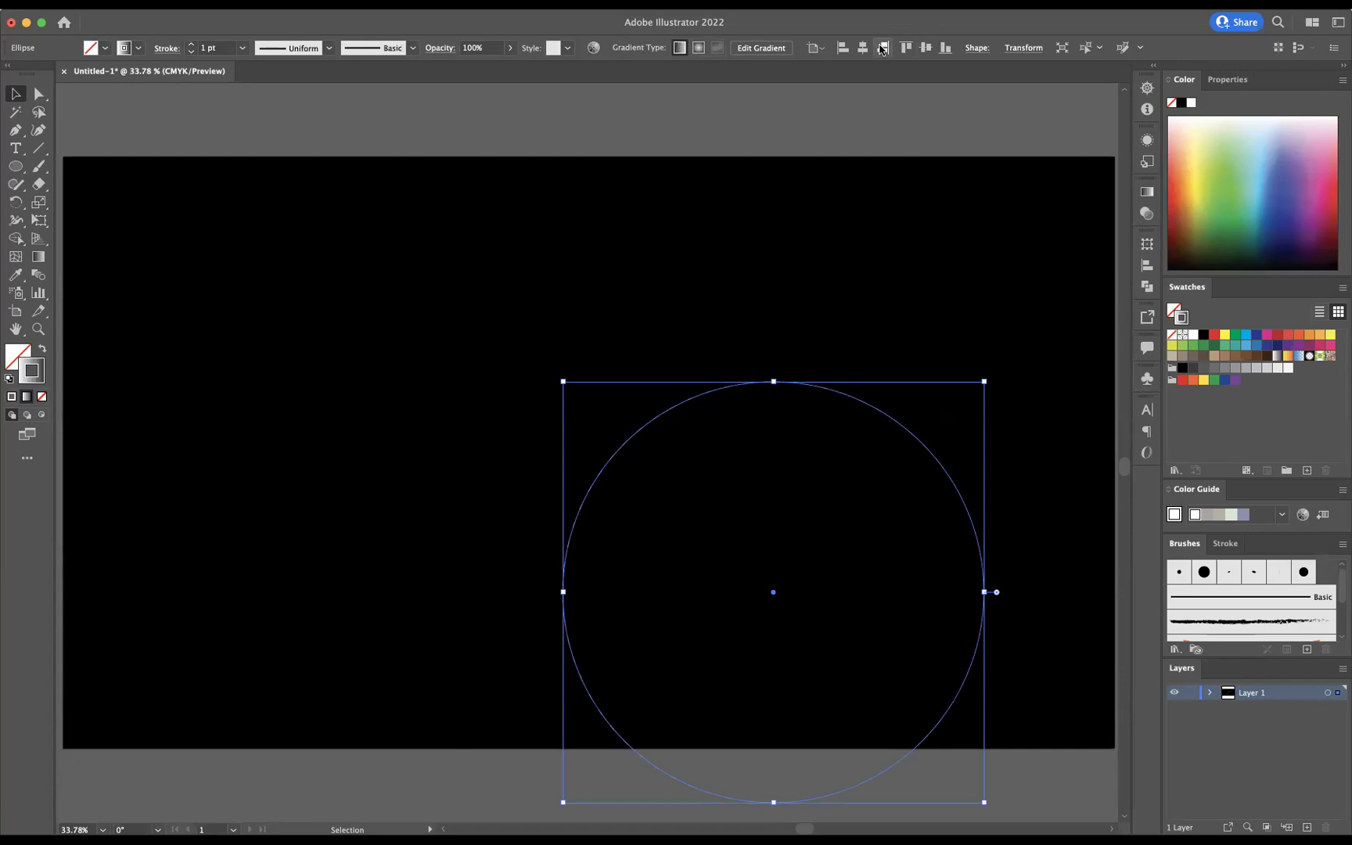
{"action": "left_click", "coordinate": [863, 48]}
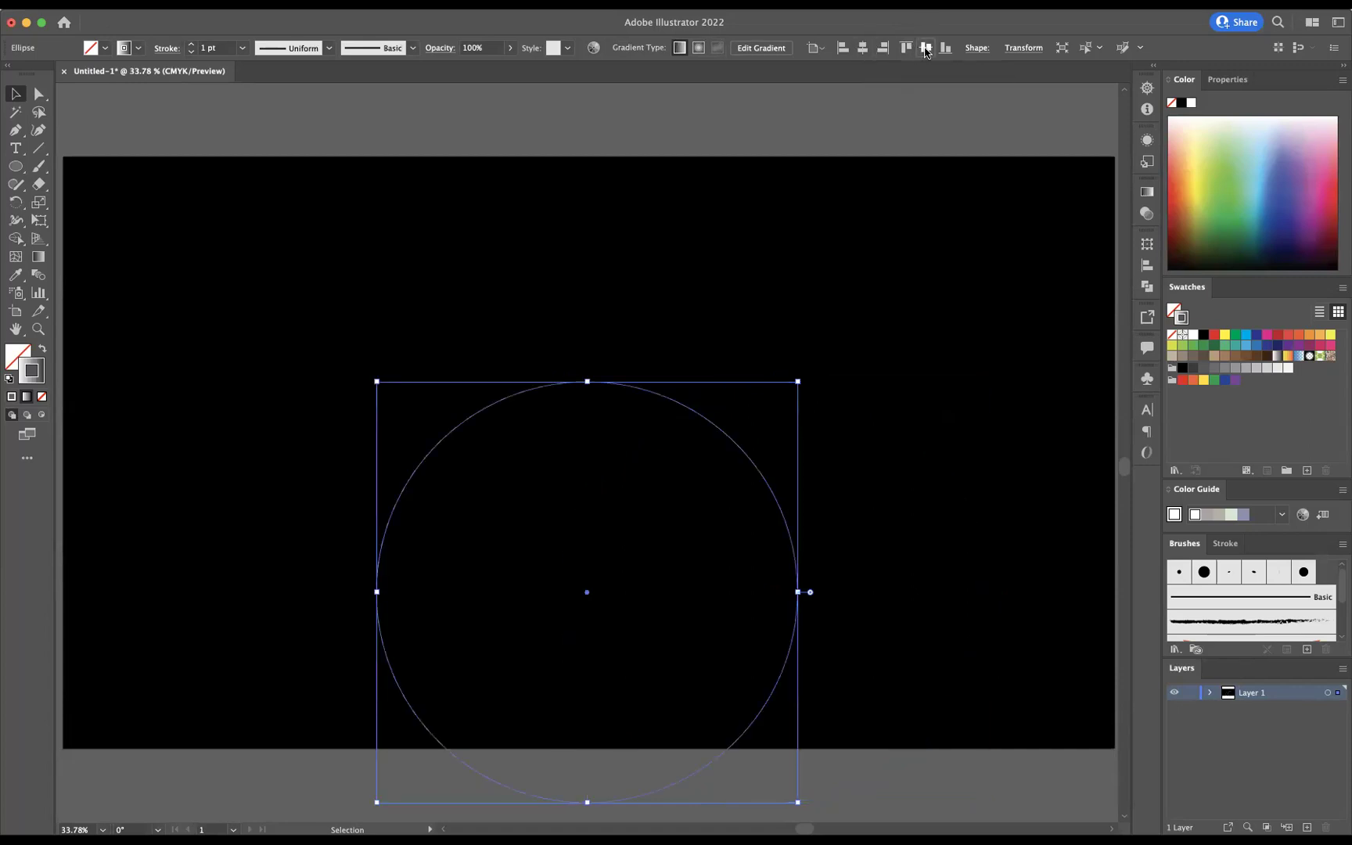
{"action": "left_click", "coordinate": [926, 49]}
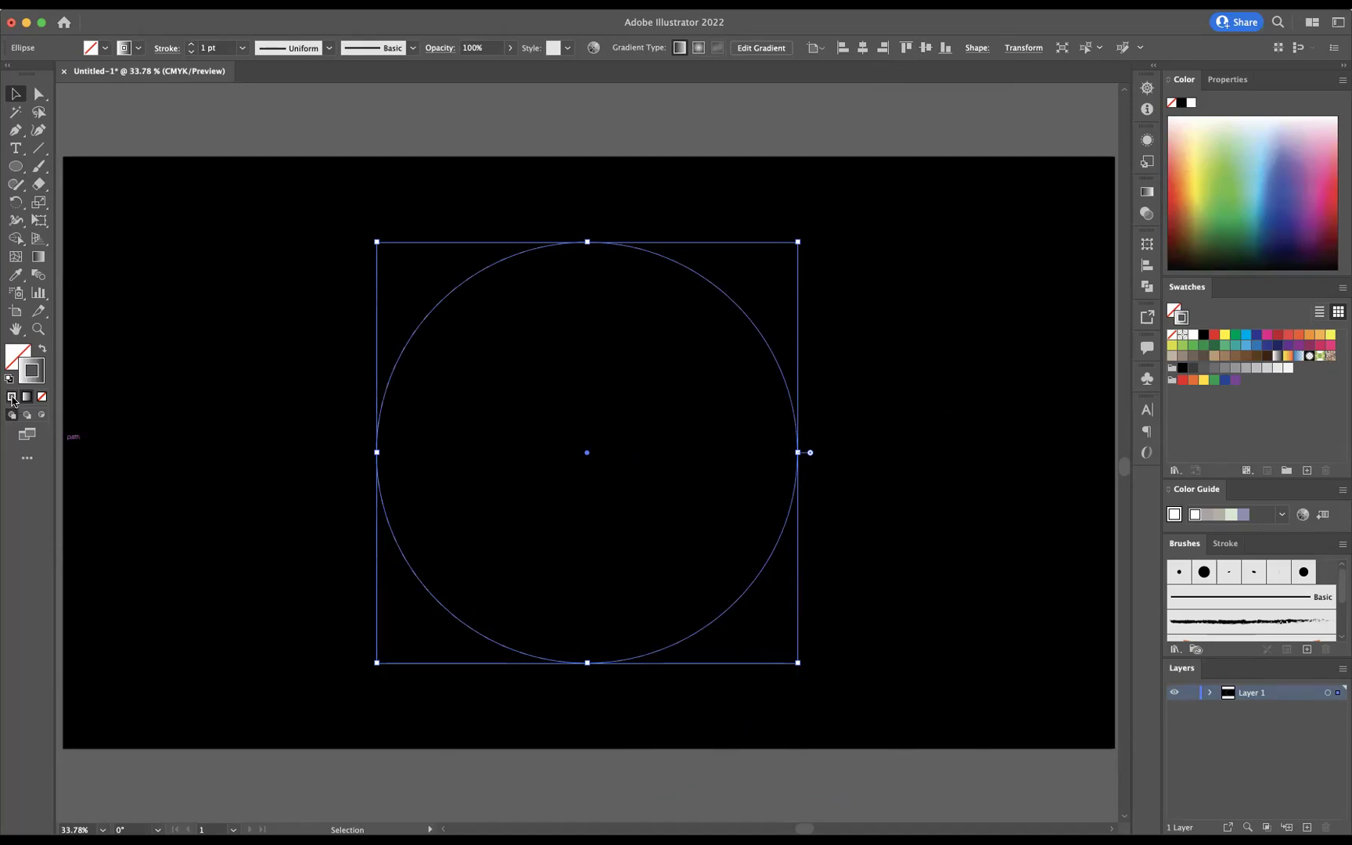
- Give the circle a white 18 pt stroke with round caps
{"action": "left_click", "coordinate": [12, 397]}
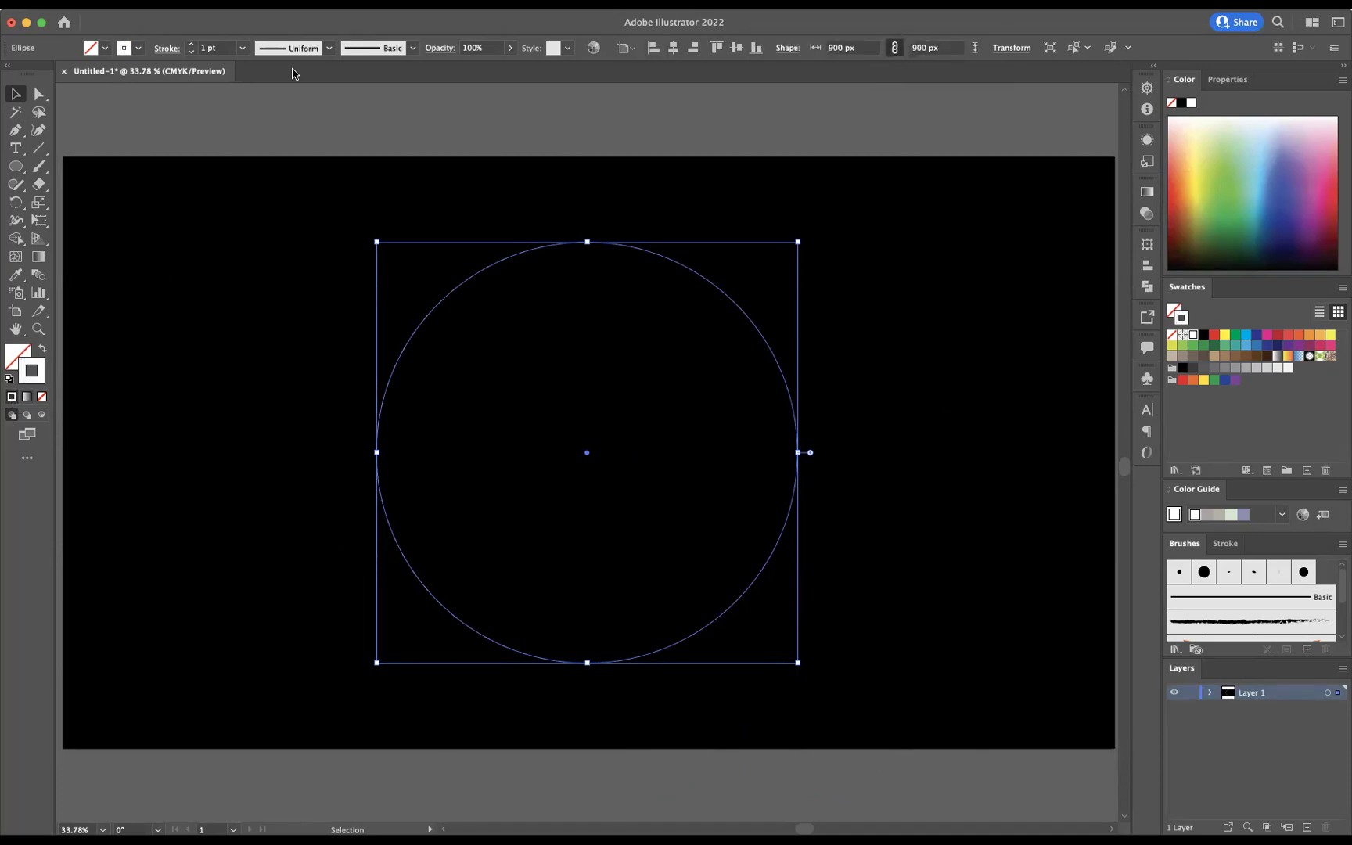
{"action": "left_click", "coordinate": [167, 49]}
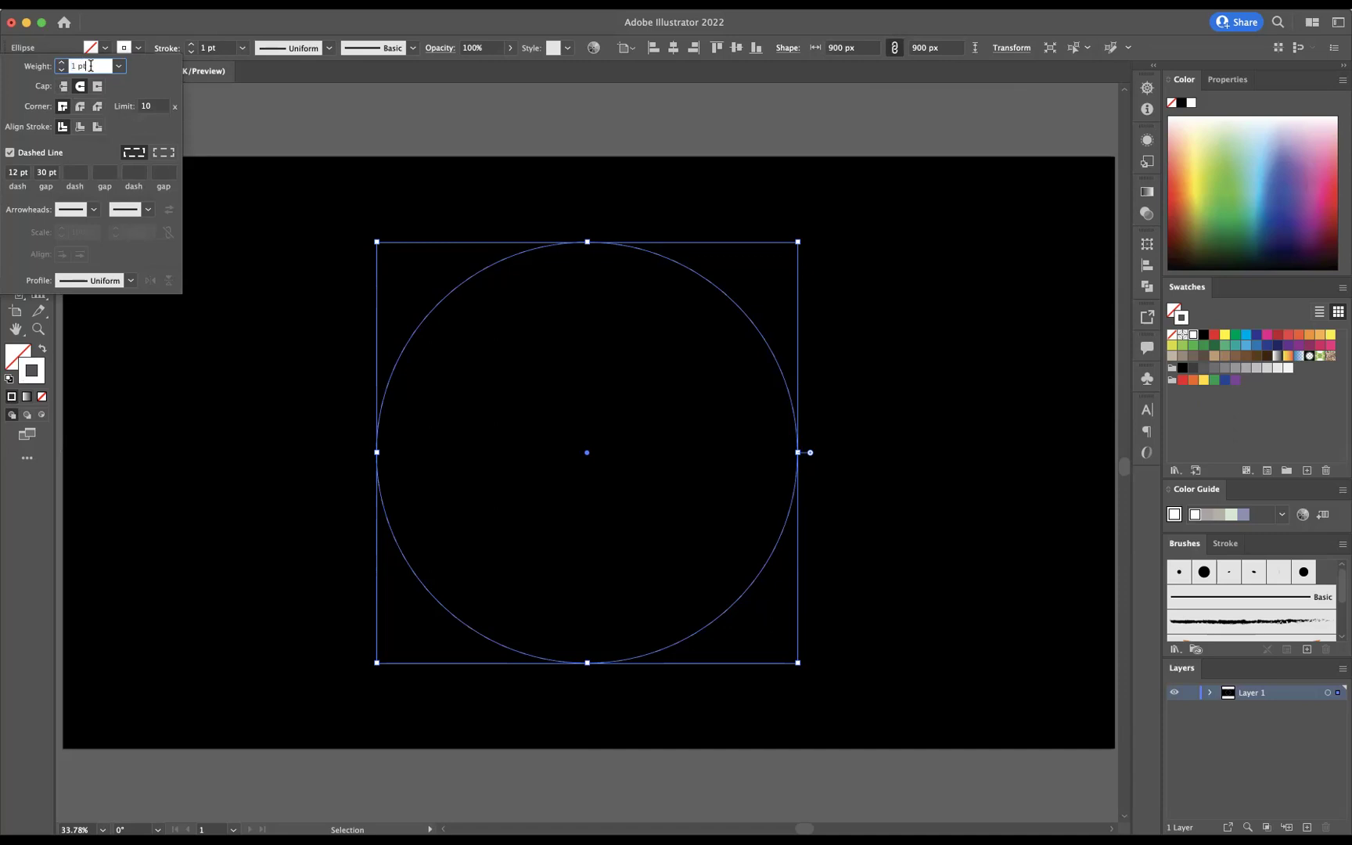
{"action": "type", "text": "18"}
{"action": "left_click", "coordinate": [79, 90]}
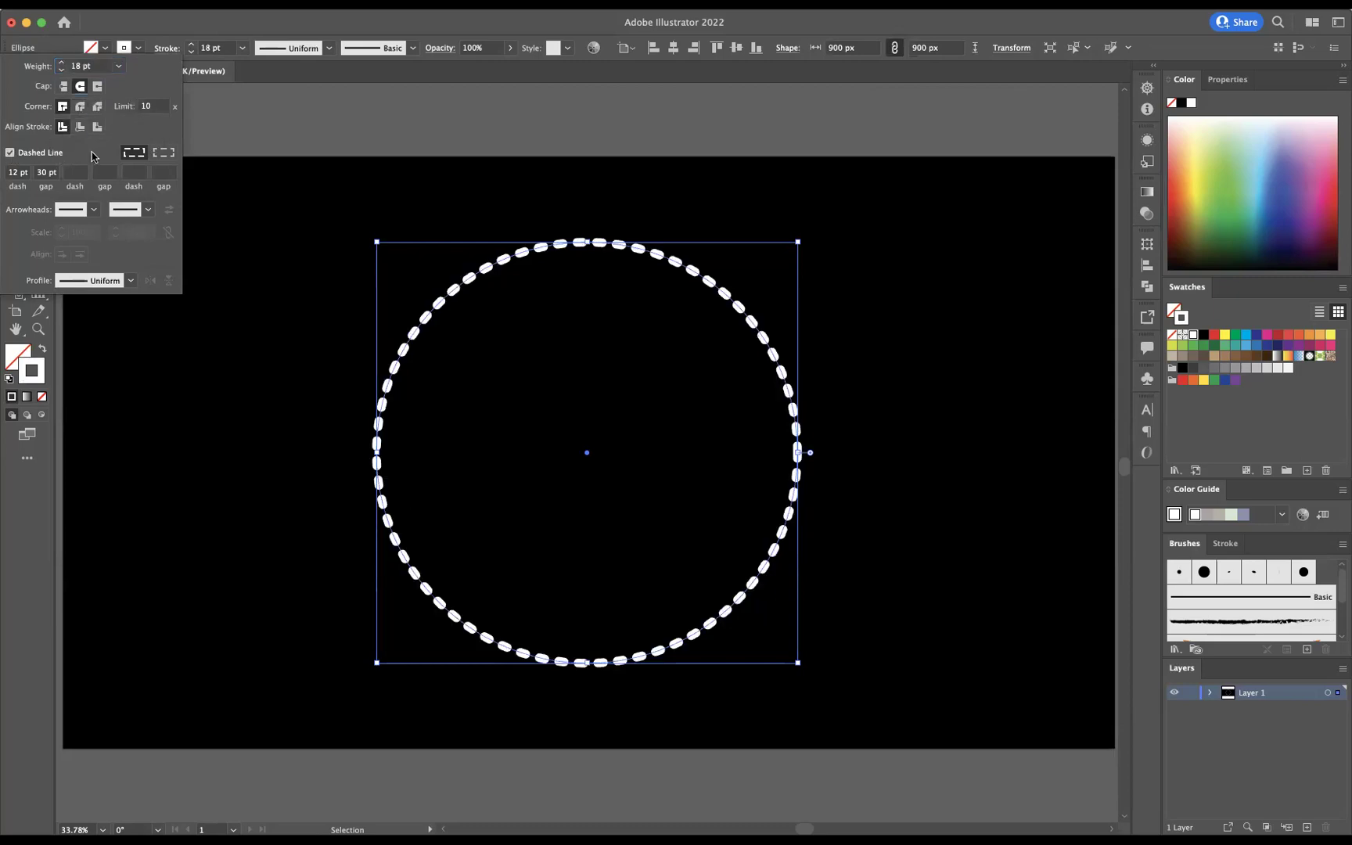
- Make the stroke dotted with a 0 pt dash and 30 pt gap, and apply a tapered width profile
{"action": "left_click", "coordinate": [12, 172]}
{"action": "type", "text": "0"}
{"action": "key", "text": "Tab"}
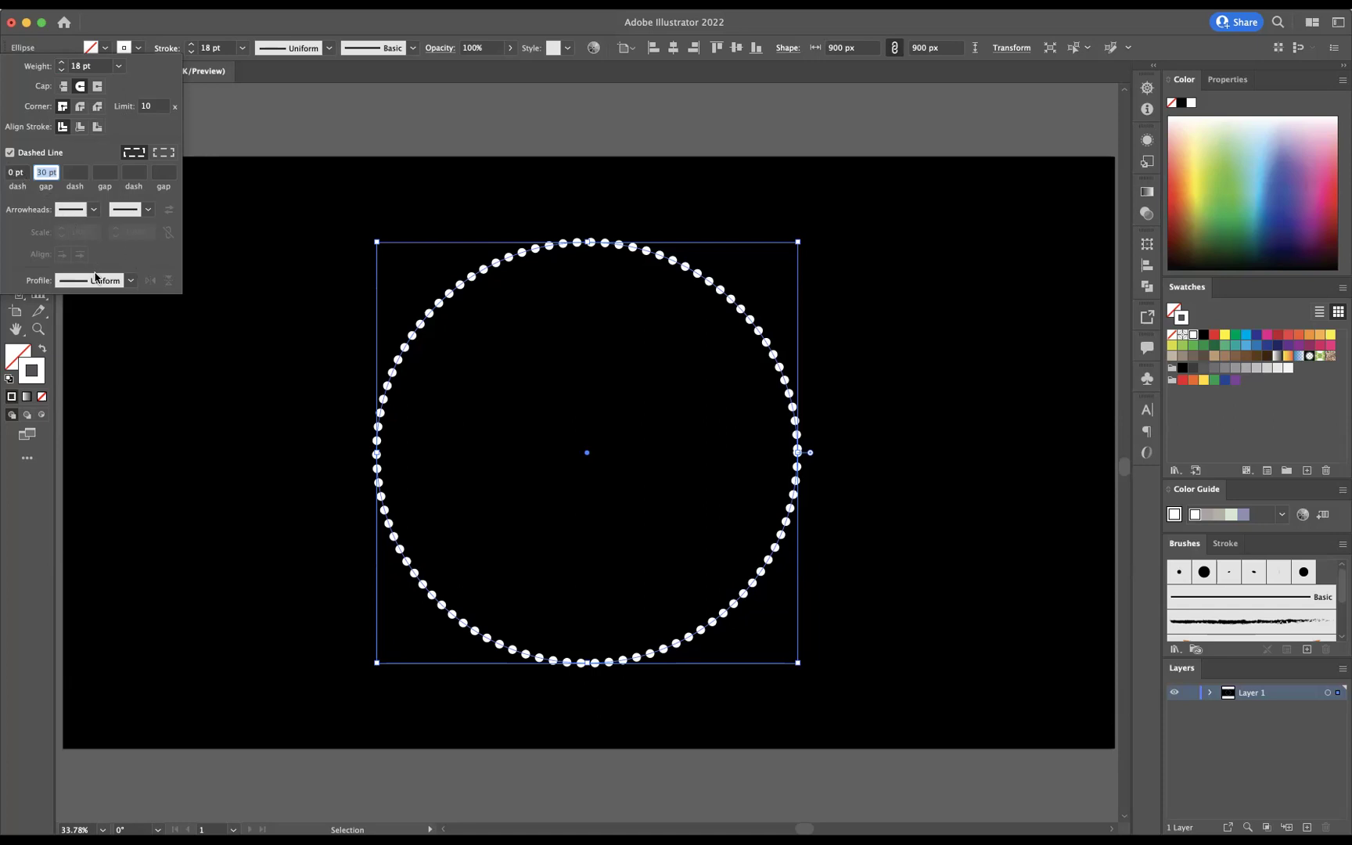
{"action": "left_click", "coordinate": [132, 281]}
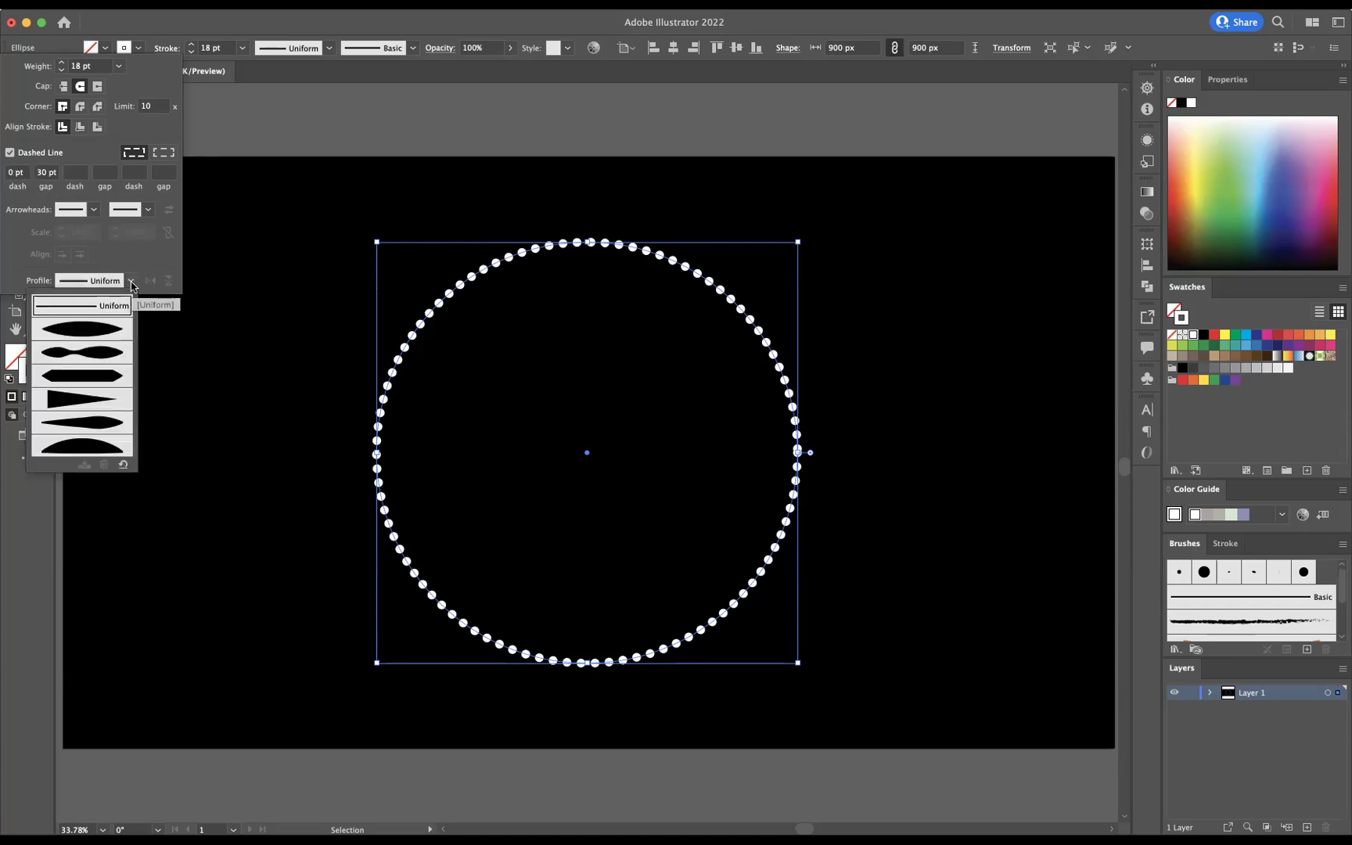
{"action": "left_click", "coordinate": [102, 428]}
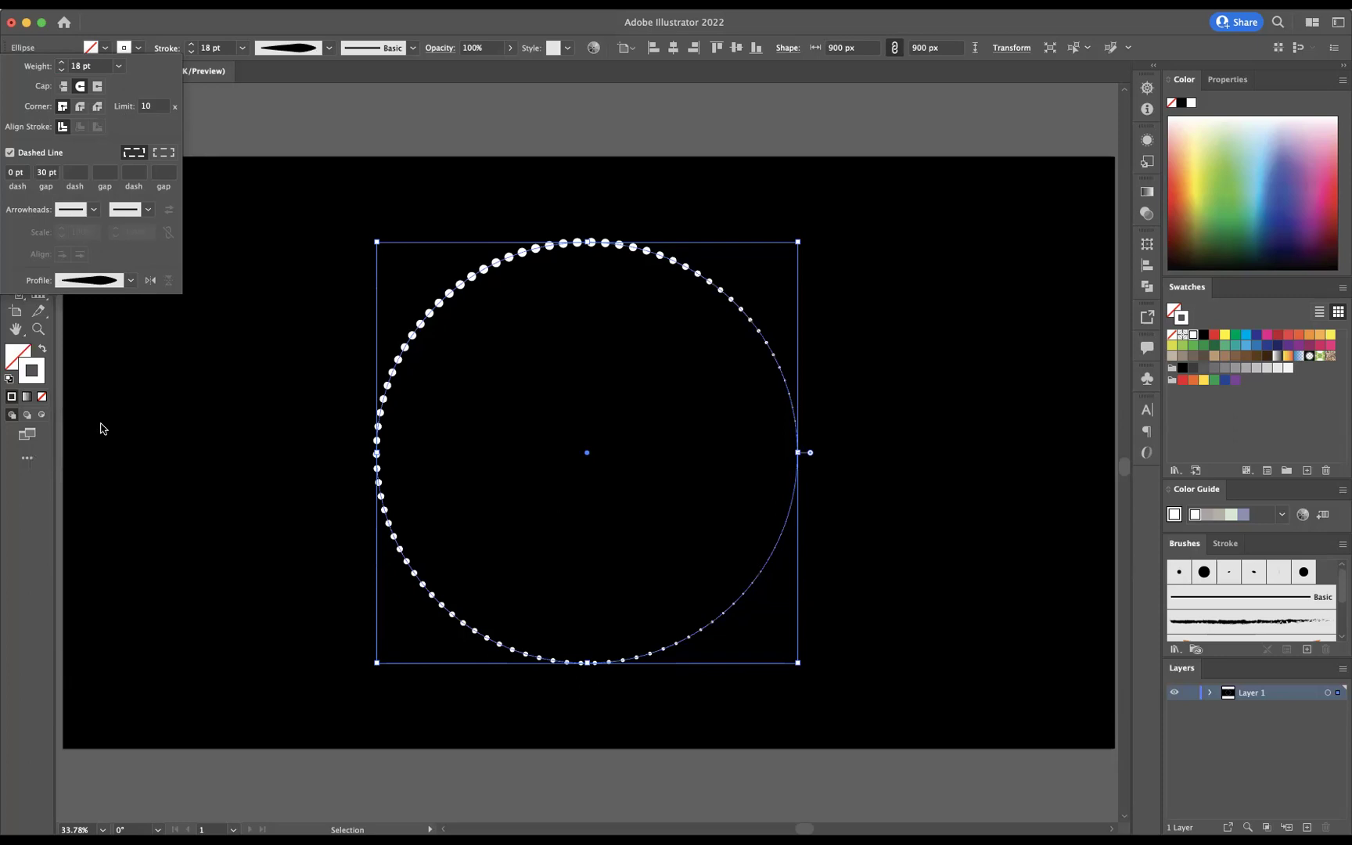
- Apply a Transform effect with 93% horizontal and vertical scale, -15° rotation and 40 copies
{"action": "left_click", "coordinate": [298, 208]}
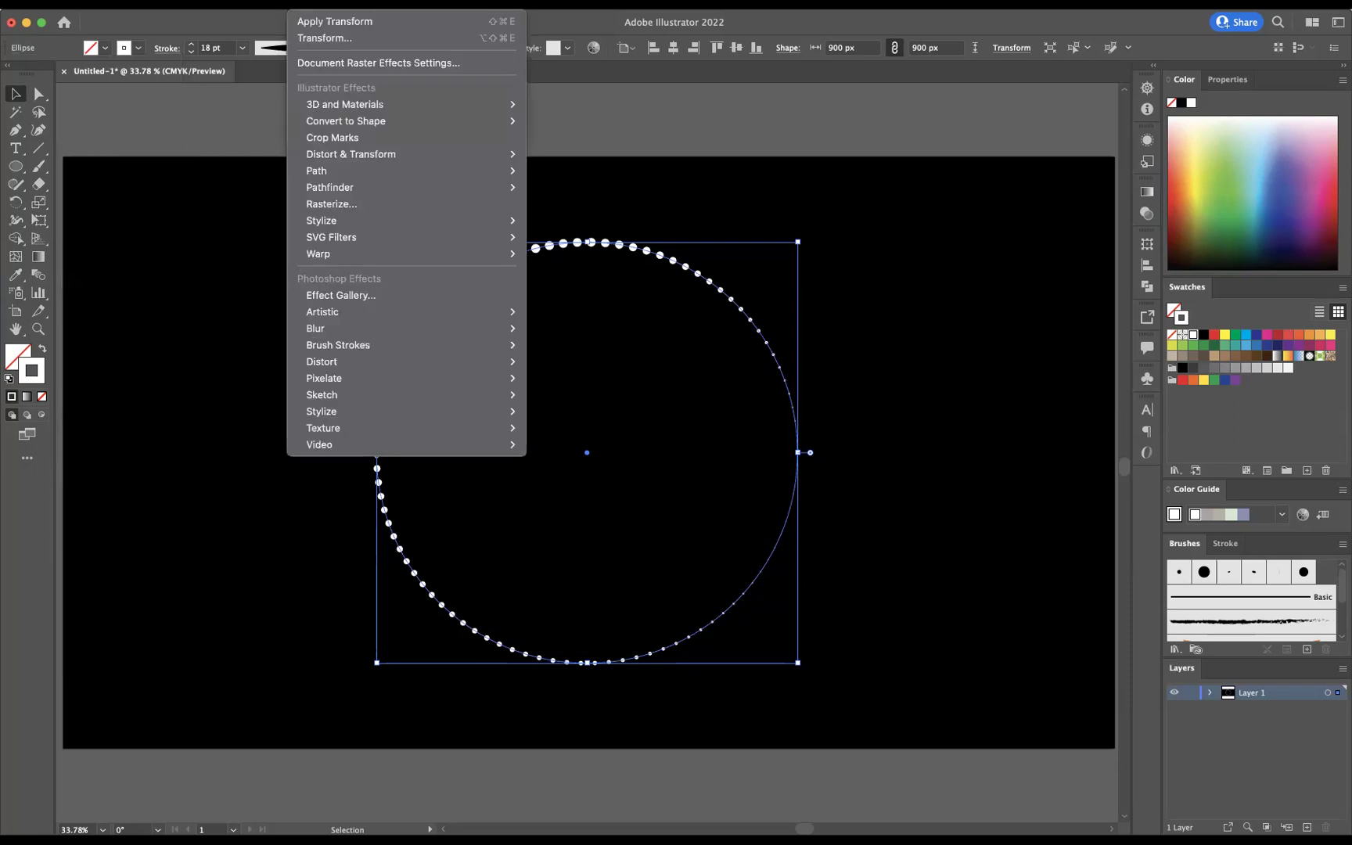
{"action": "mouse_move", "coordinate": [454, 154]}
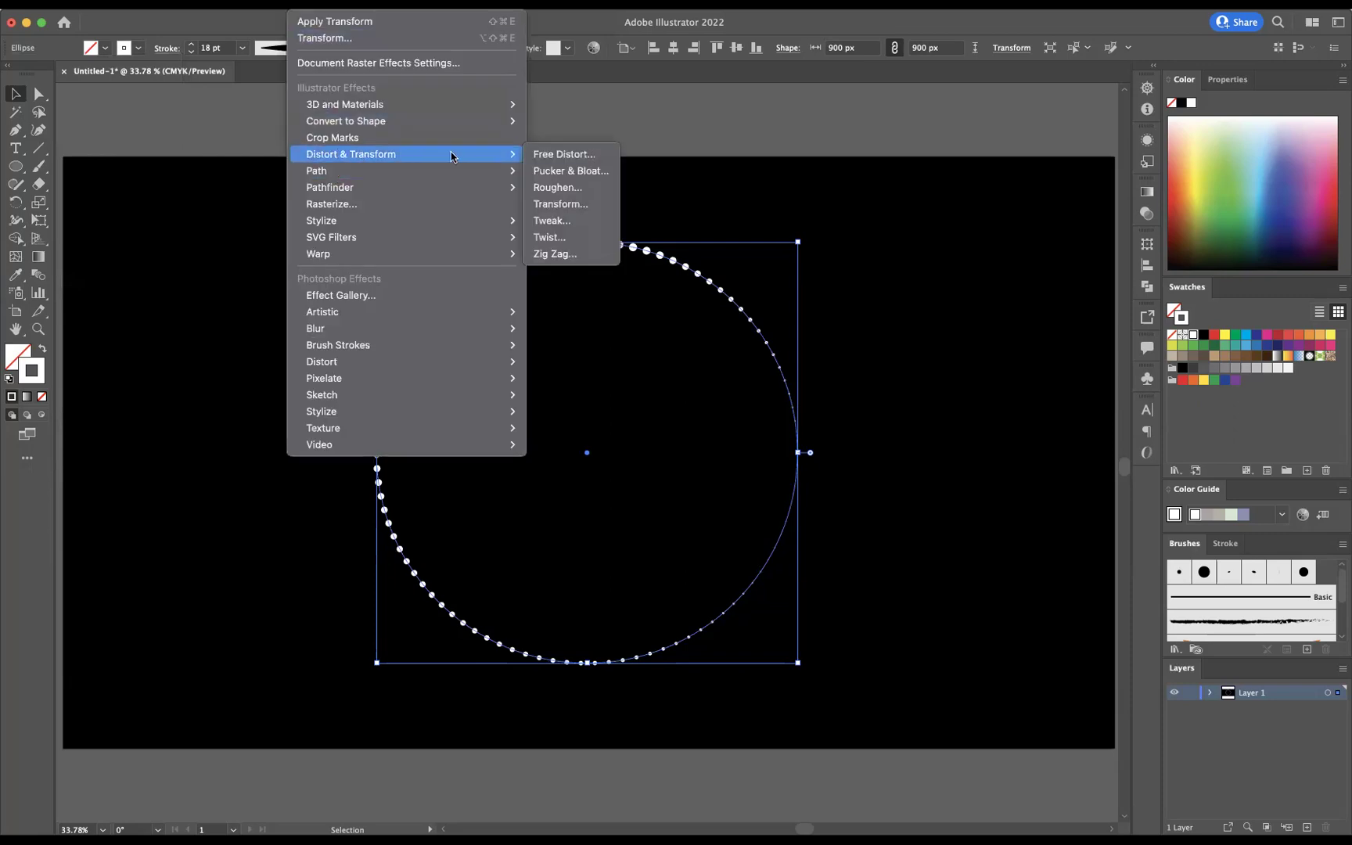
{"action": "left_click", "coordinate": [581, 204]}
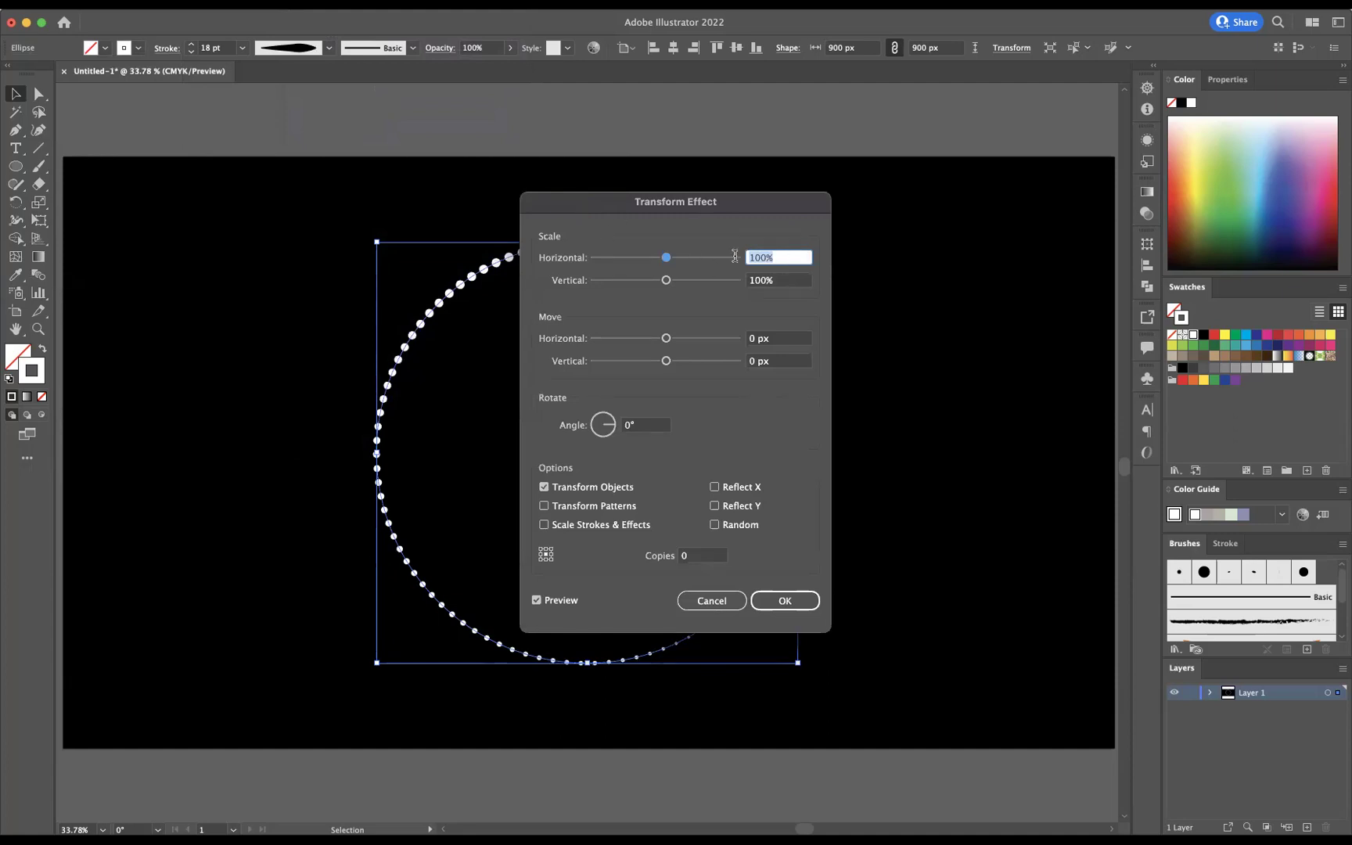
{"action": "type", "text": "93"}
{"action": "left_click", "coordinate": [783, 281]}
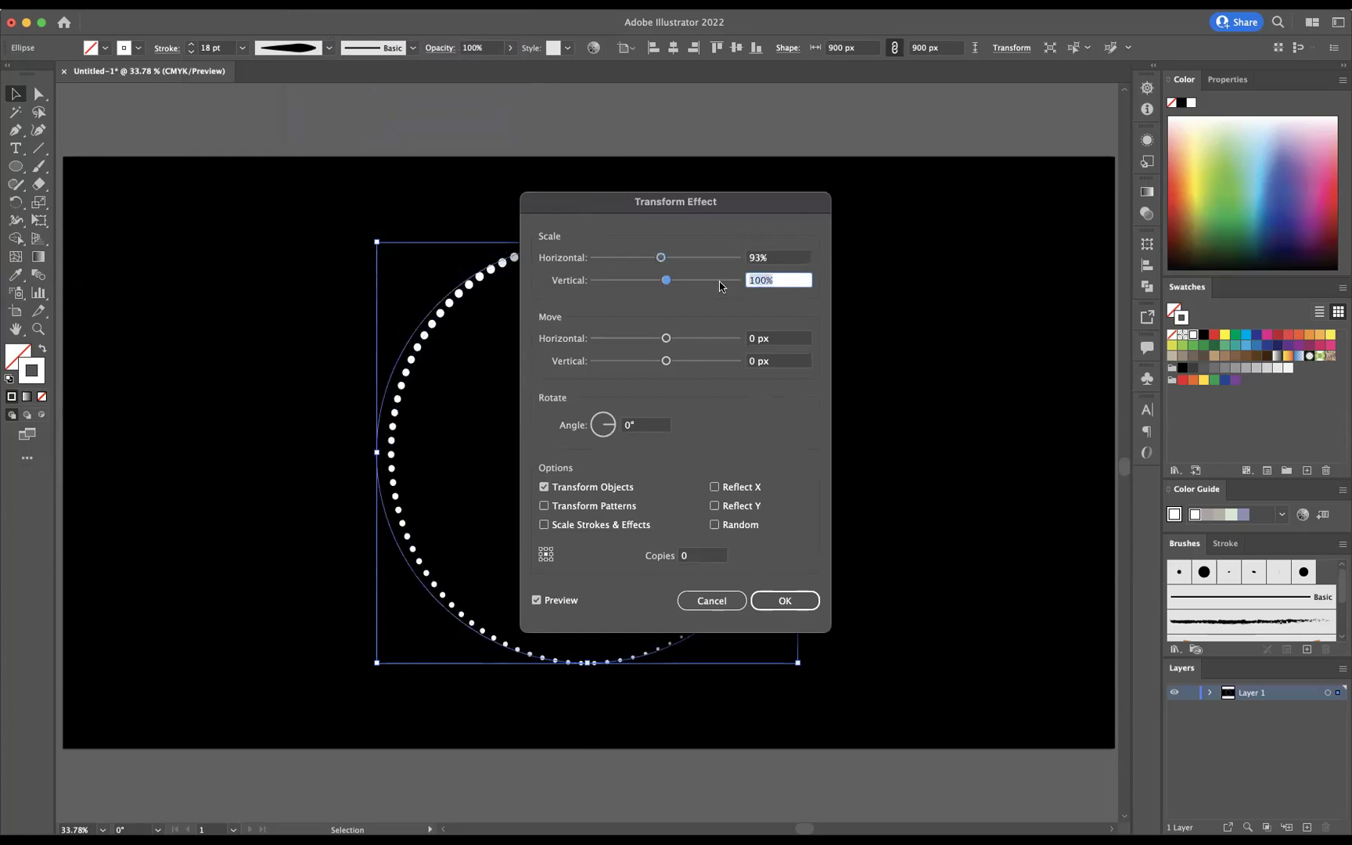
{"action": "type", "text": "93"}
{"action": "left_click", "coordinate": [655, 423]}
{"action": "type", "text": "-"}
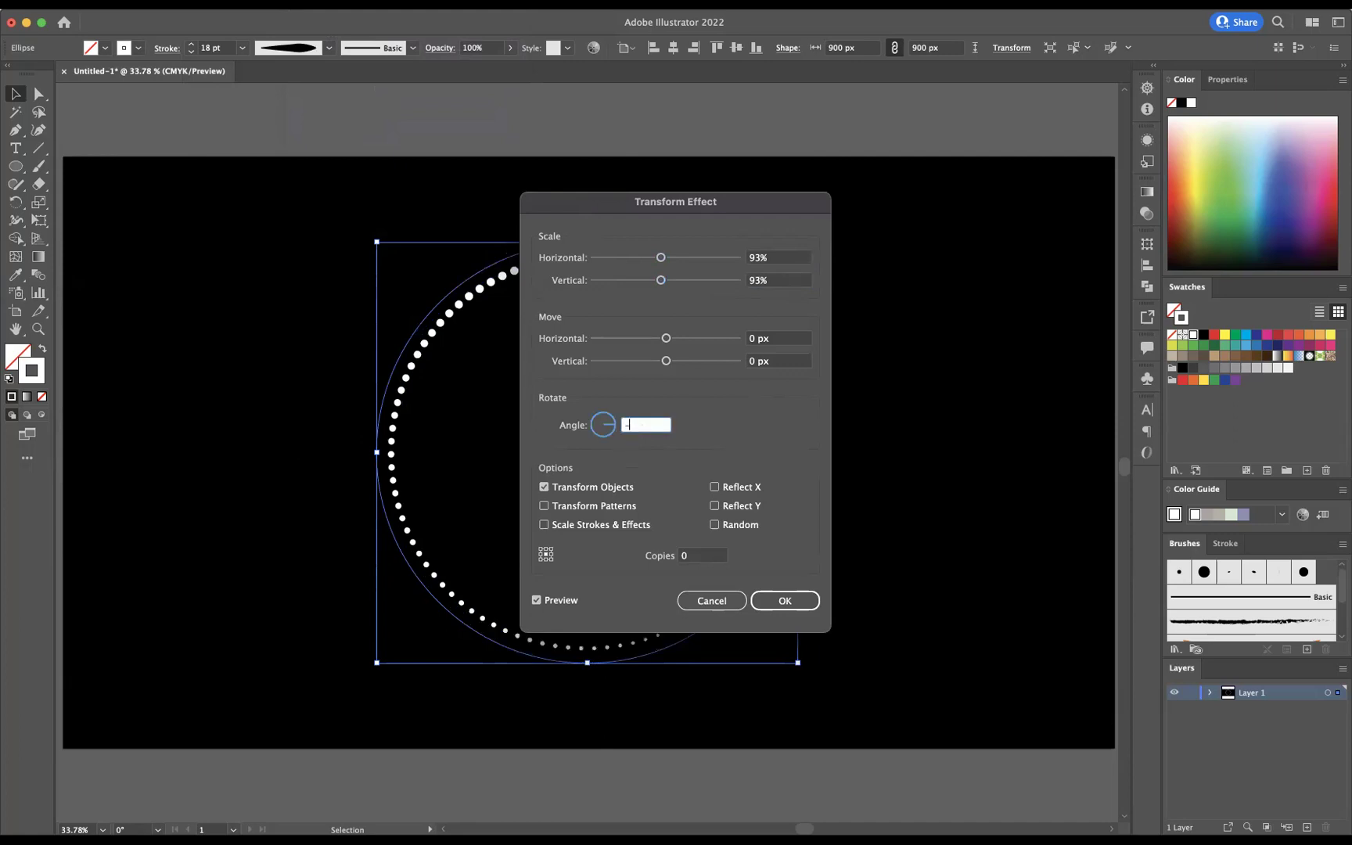
{"action": "type", "text": "15"}
{"action": "left_click", "coordinate": [701, 559]}
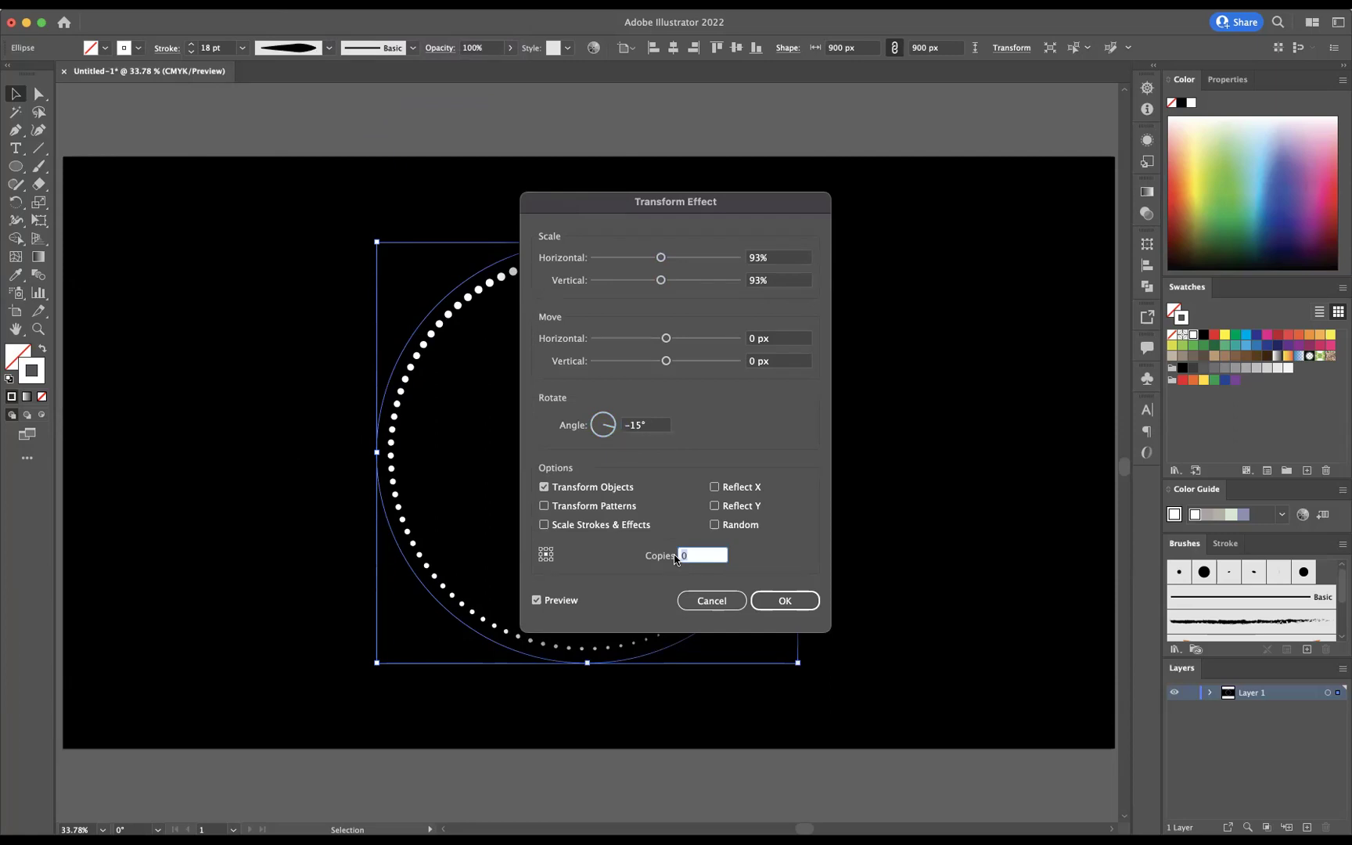
{"action": "type", "text": "40"}
{"action": "left_click", "coordinate": [785, 601]}
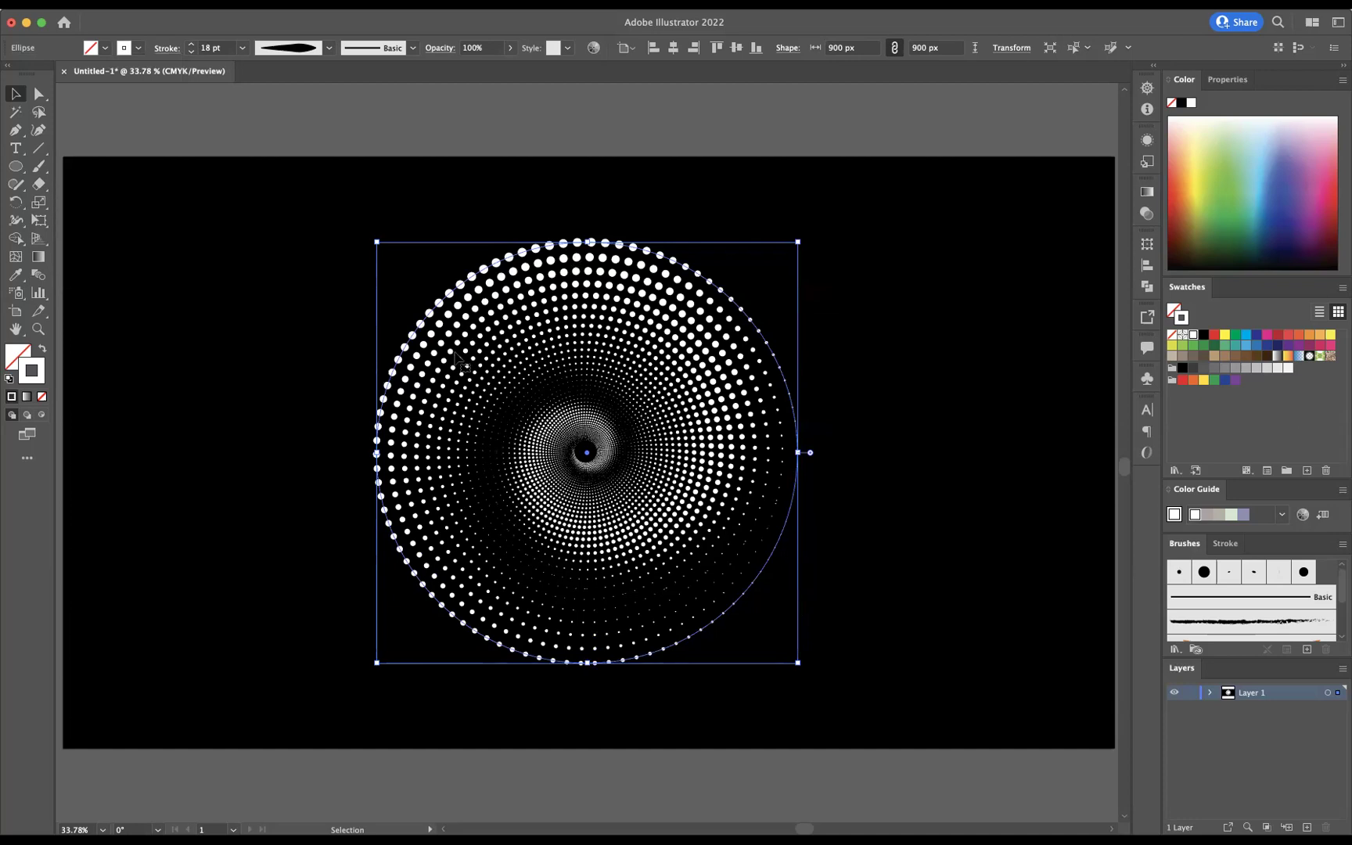
- Apply the default white-to-black gradient to the spiral's dotted stroke, then deselect it
{"action": "left_click", "coordinate": [27, 405]}
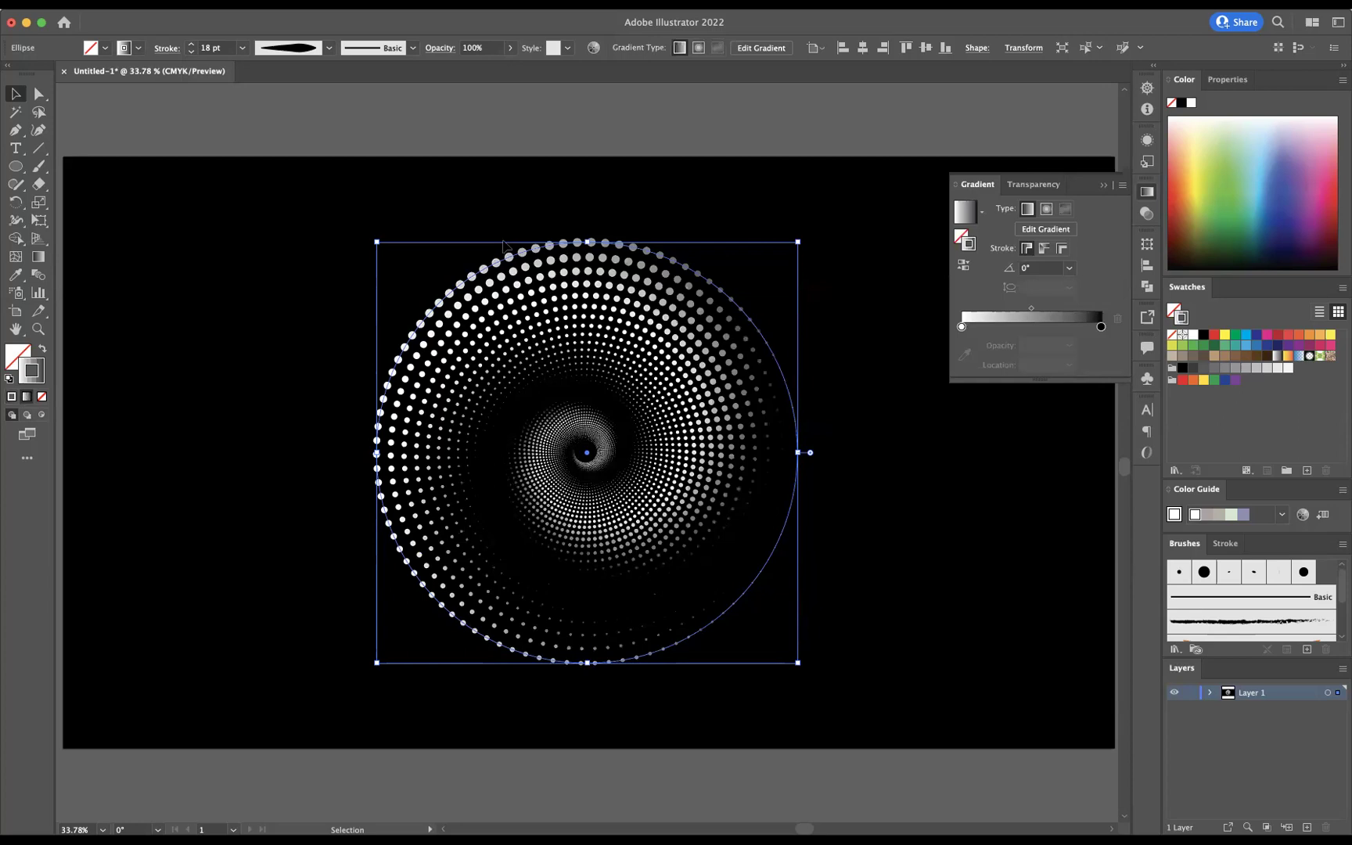
{"action": "left_click", "coordinate": [864, 137]}
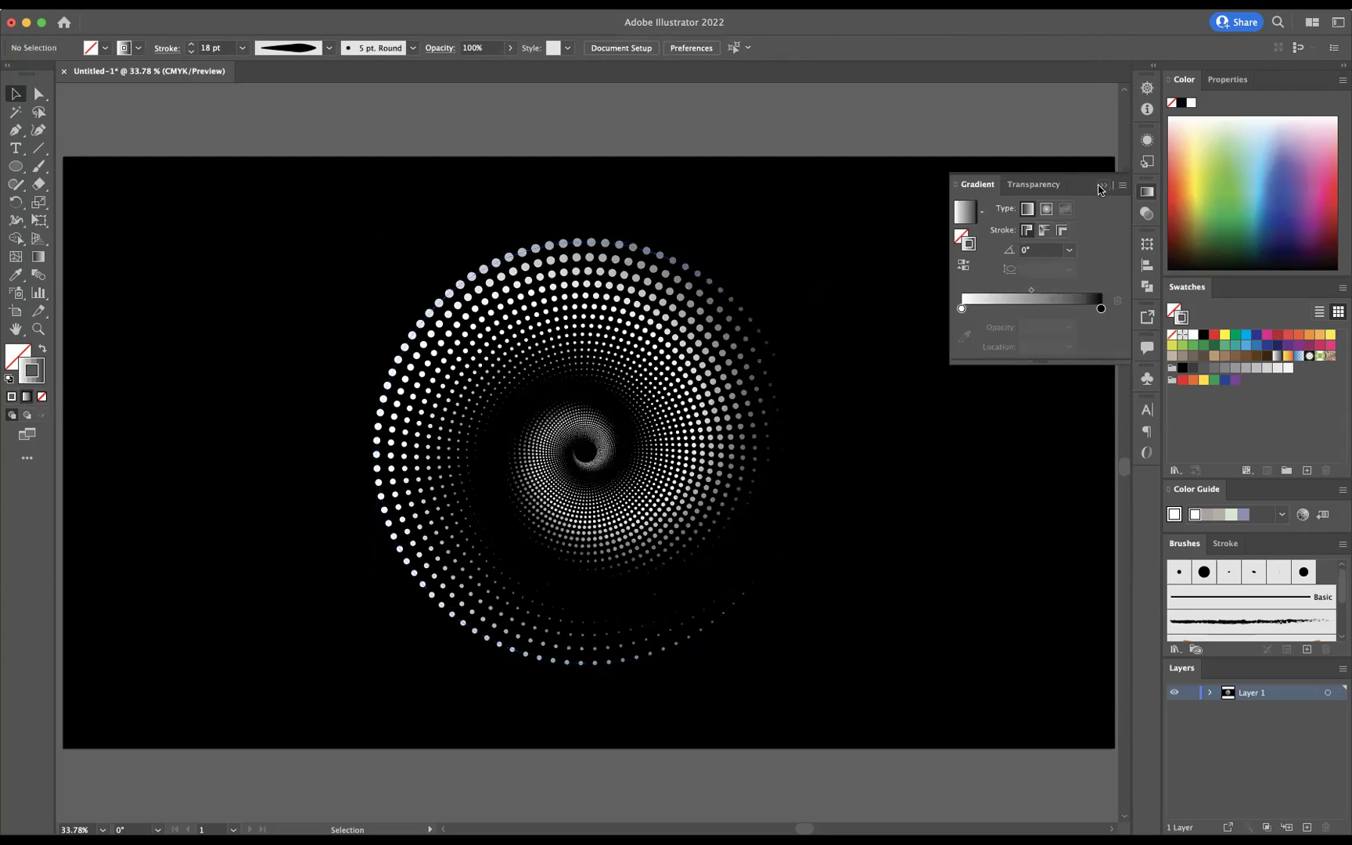
{"action": "left_click", "coordinate": [1104, 185]}
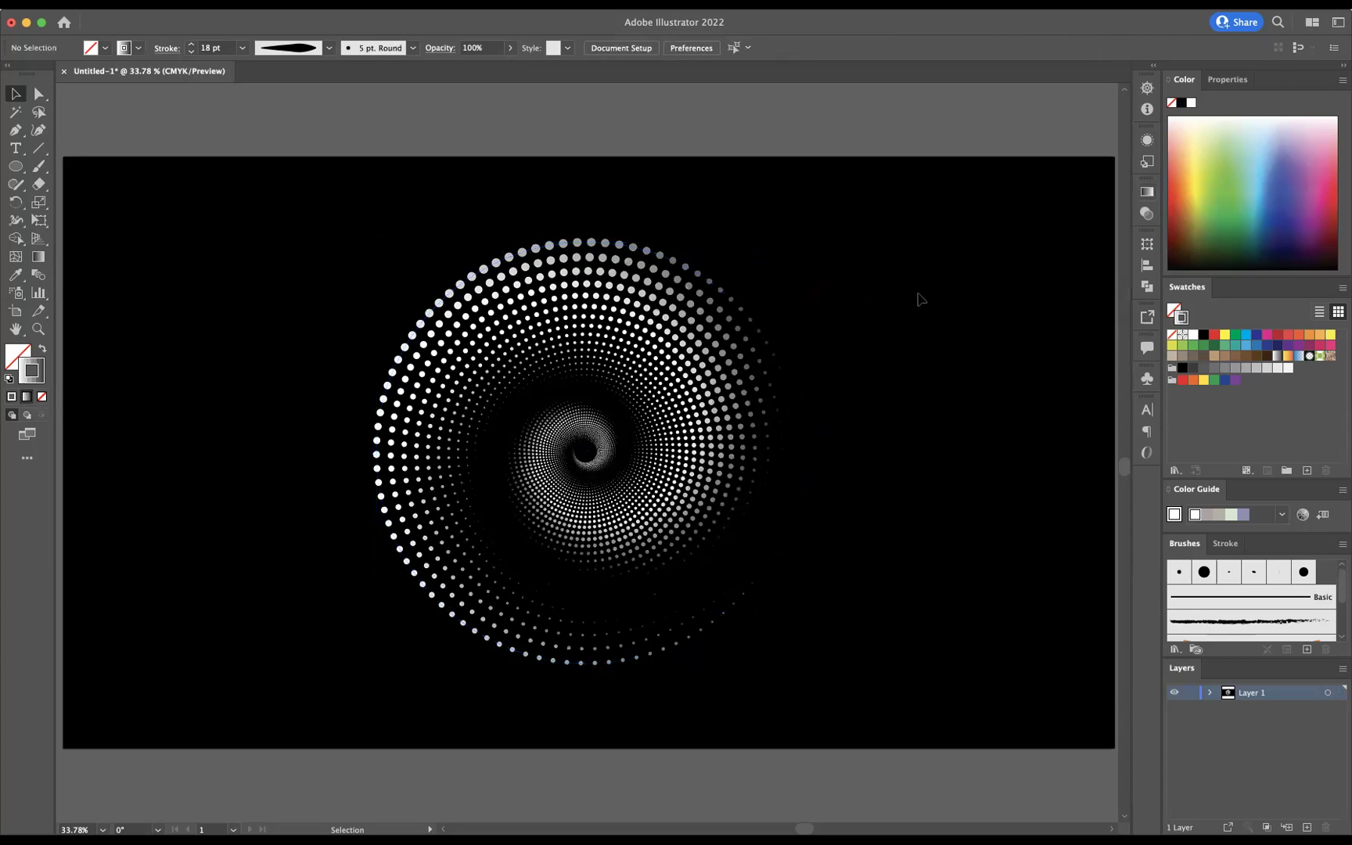
- Switch to full-screen mode, fit the artboard to the window, and return to the Selection tool
{"action": "key", "text": "f"}
{"action": "key", "text": "f"}
{"action": "key", "text": "ctrl+0"}
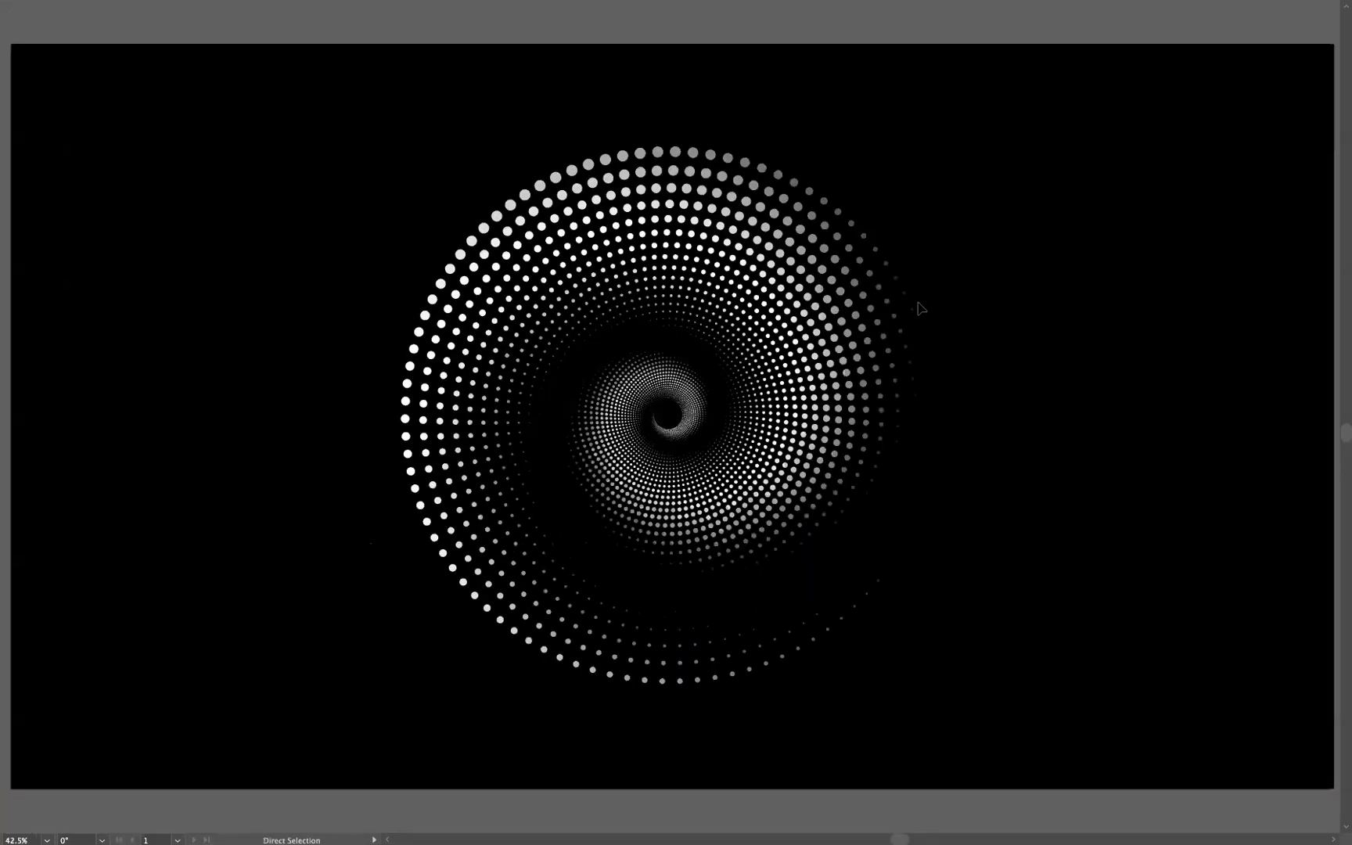
{"action": "key", "text": "v"}
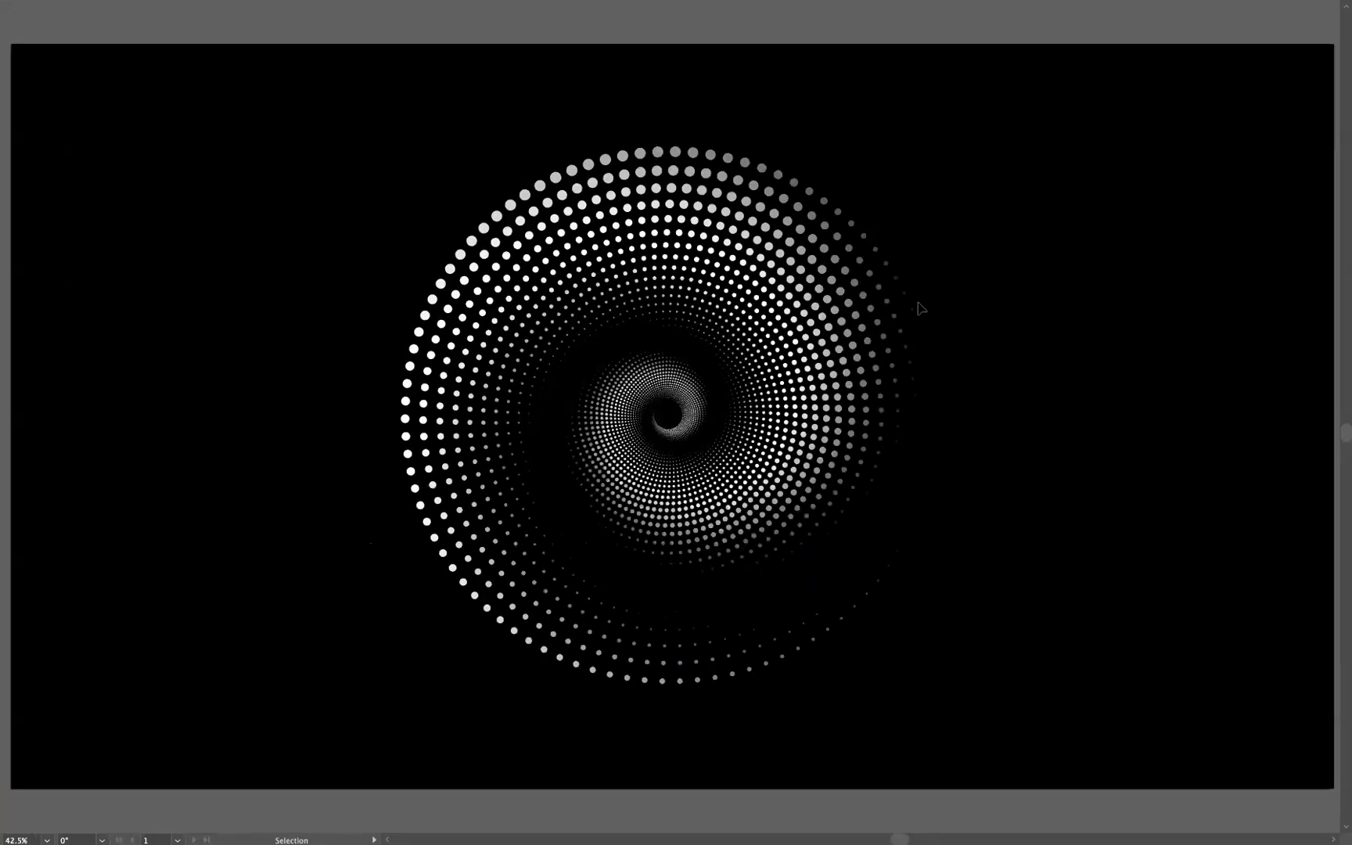